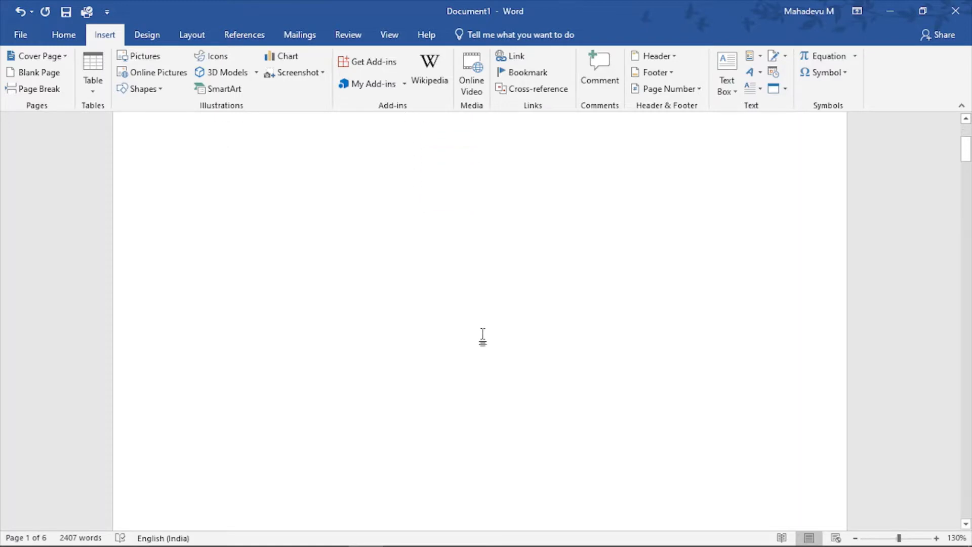
Link the Lesson 1 entry in the contents list to the bookmark L1 in this document
scroll(483, 337, down, 3)
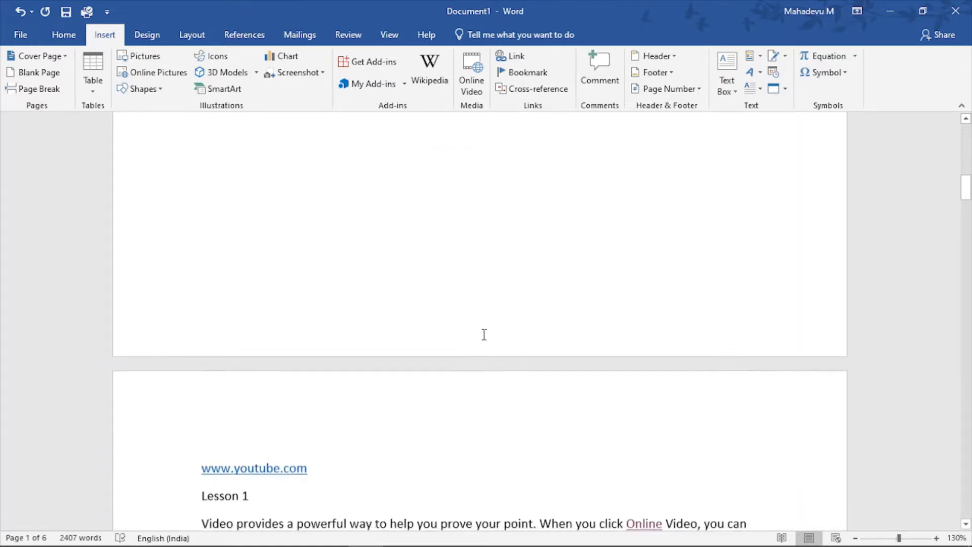
scroll(483, 337, up, 8)
scroll(483, 337, up, 1)
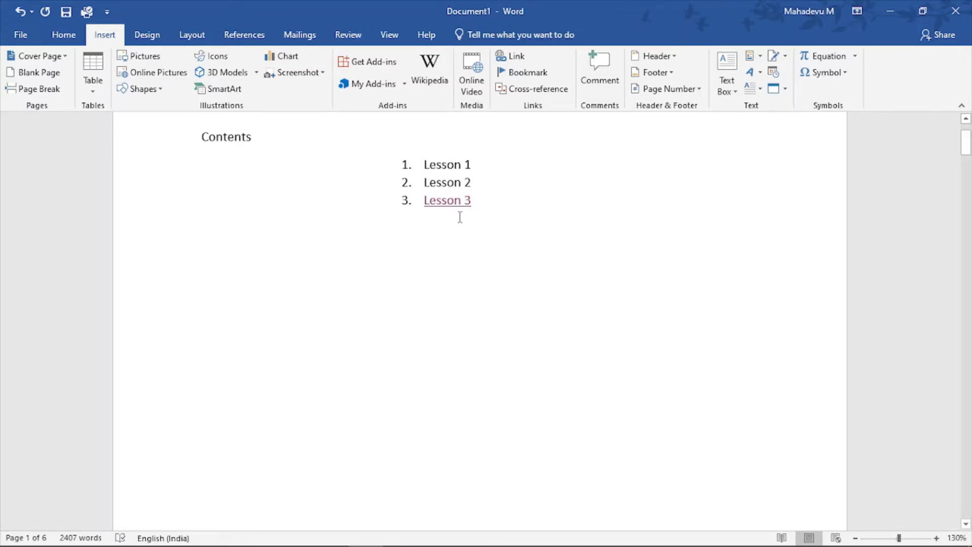
drag(471, 164, 426, 164)
click(464, 165)
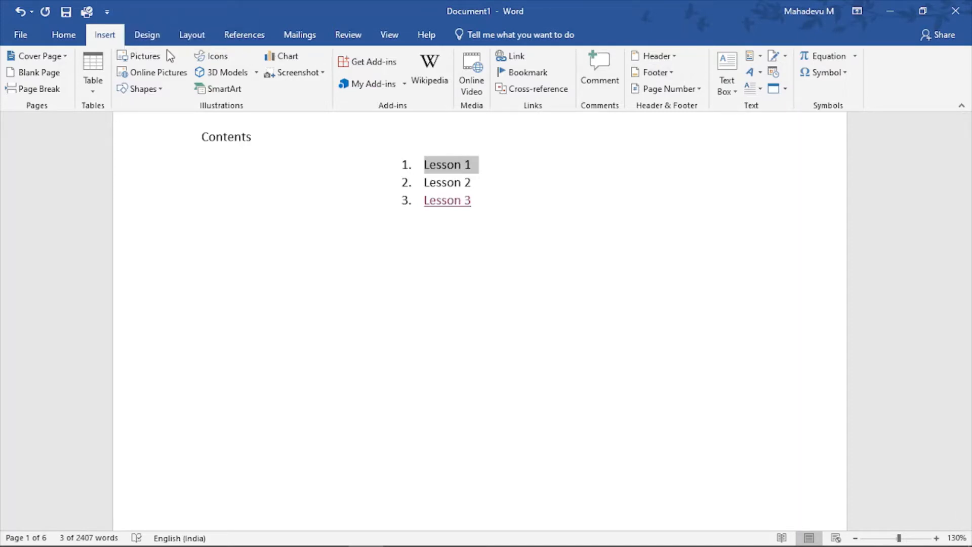
click(523, 62)
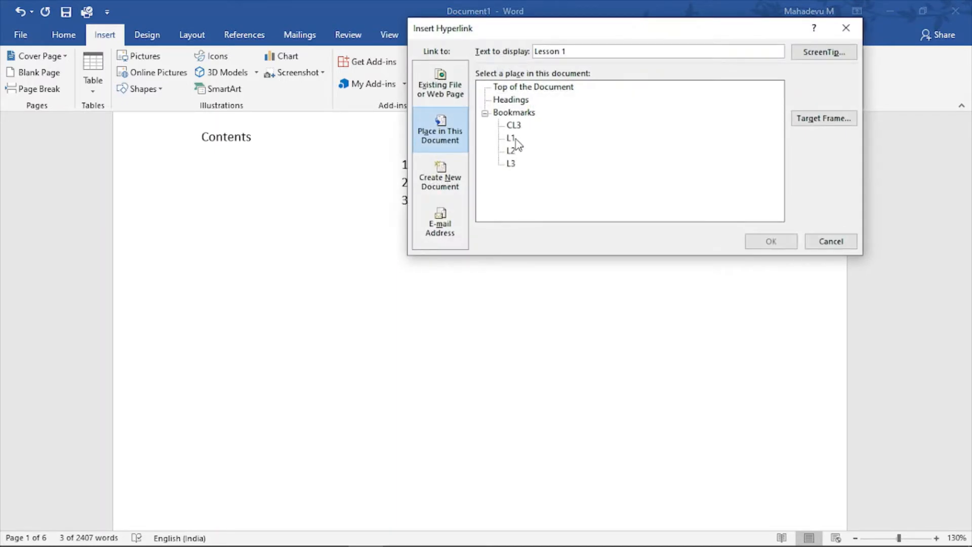
click(511, 138)
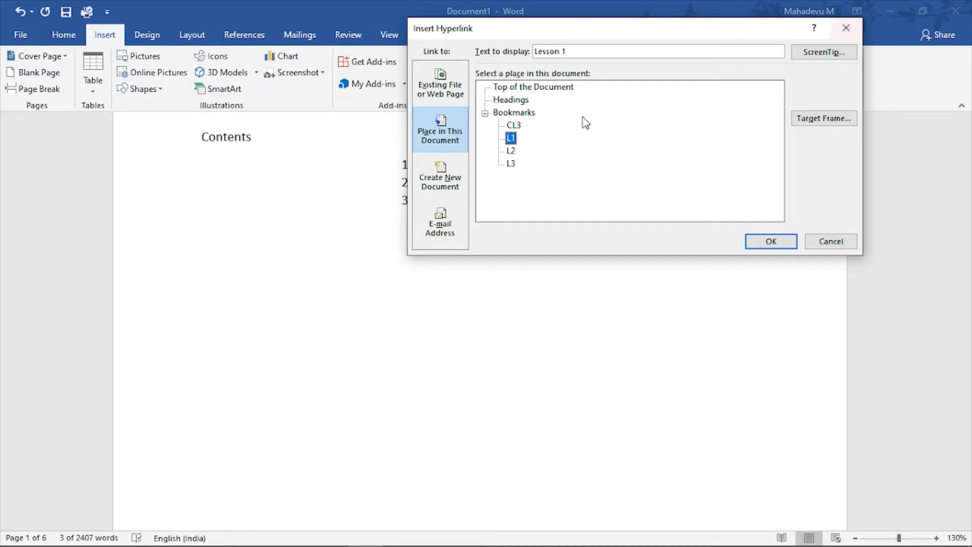
click(775, 241)
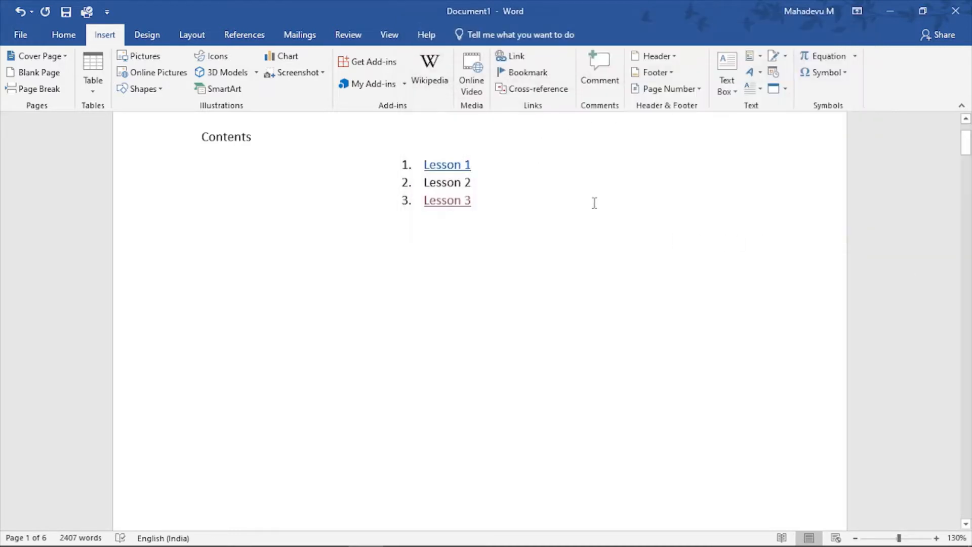
Test the Lesson 1 link by following it to the lesson, and return to the contents list
mouse_move(443, 174)
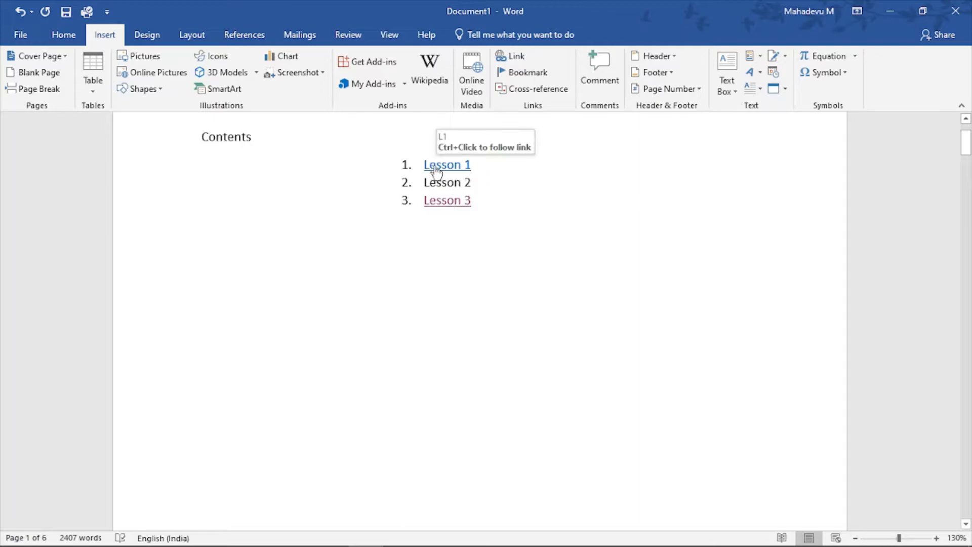
ctrl+click(436, 171)
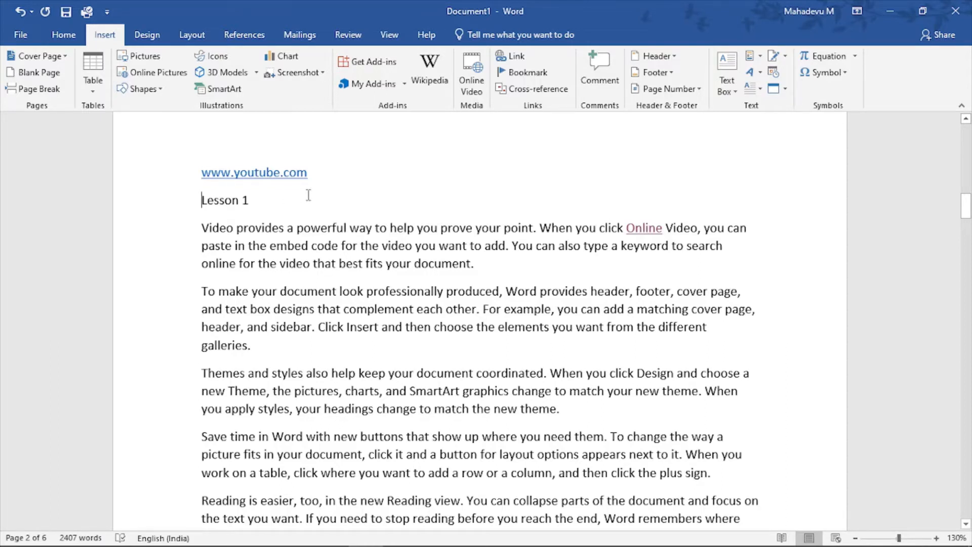
scroll(308, 195, up, 1)
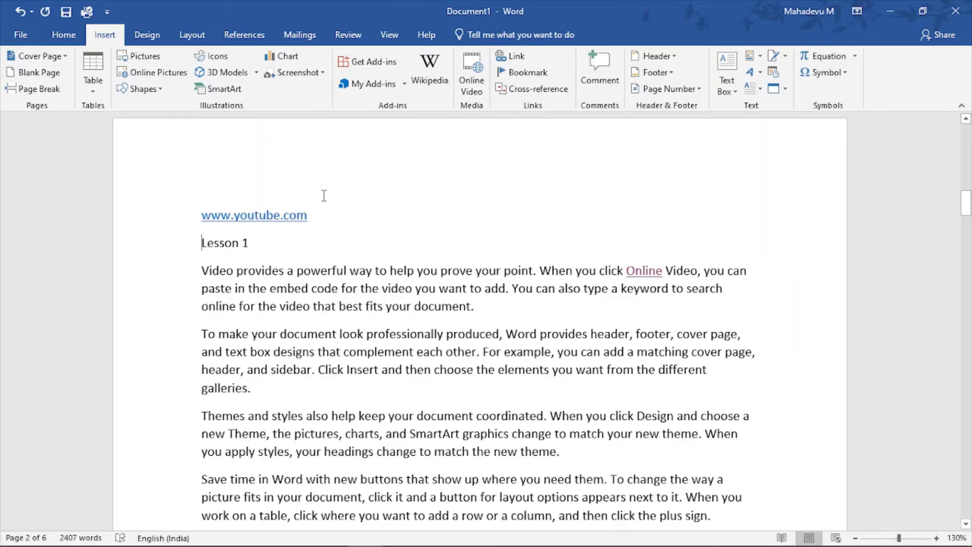
scroll(324, 195, up, 15)
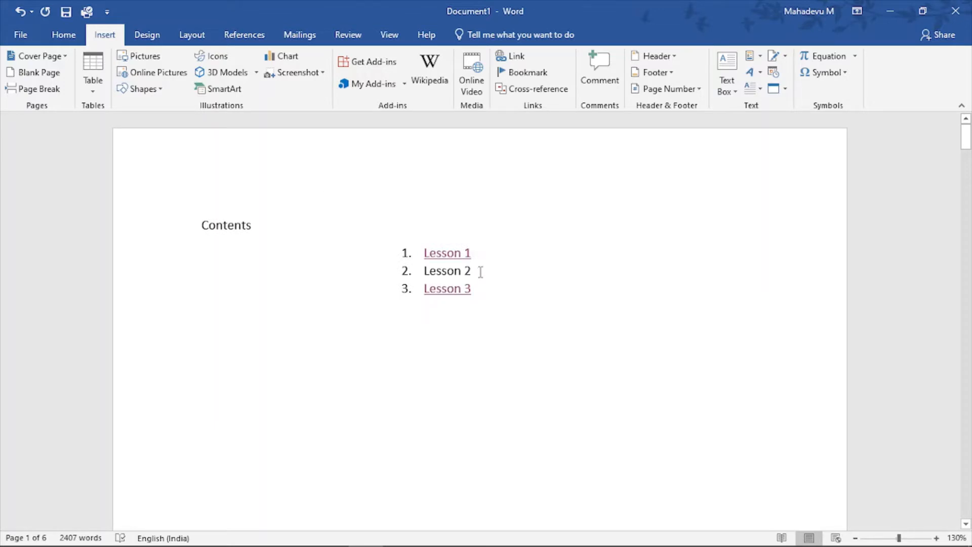
Try to bookmark the Lesson 1 entry in the contents list under the existing name L3
drag(476, 253, 426, 252)
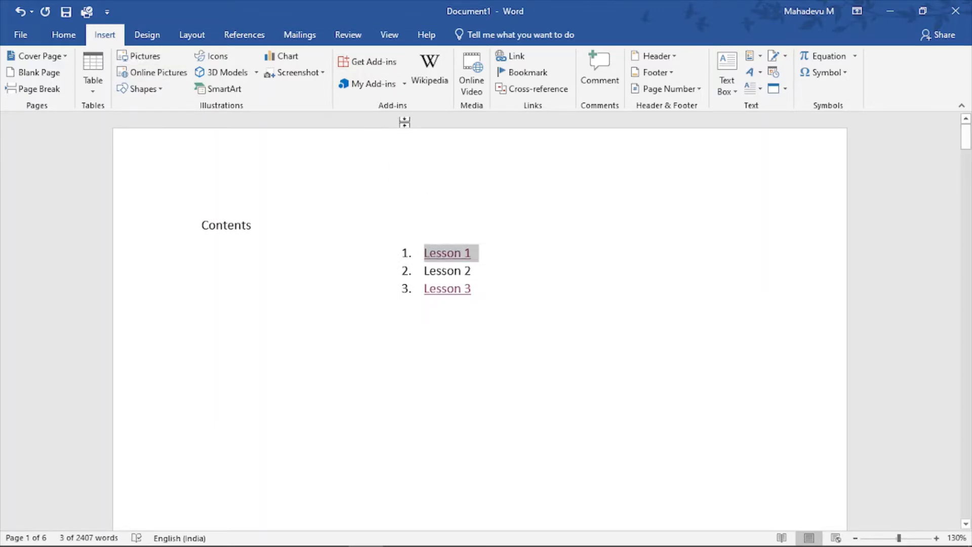
click(538, 73)
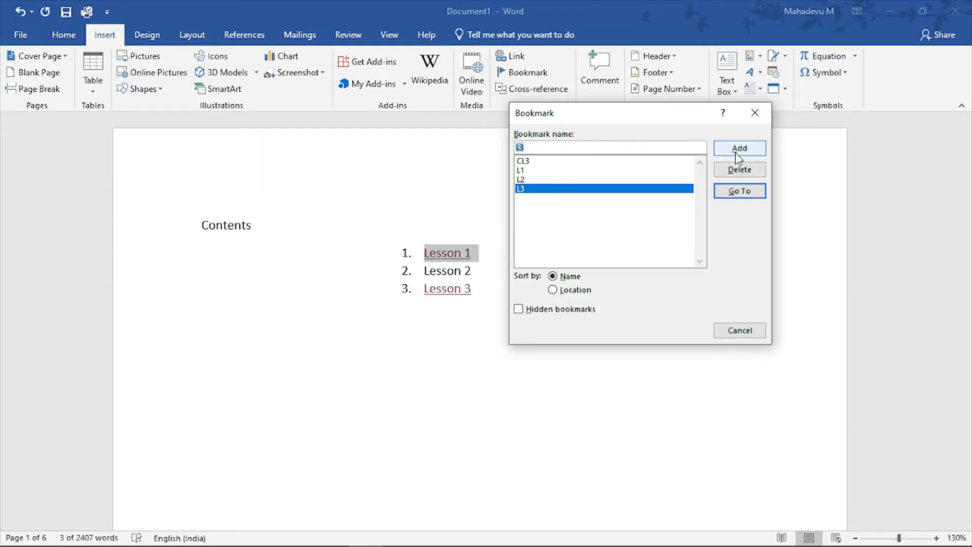
click(552, 150)
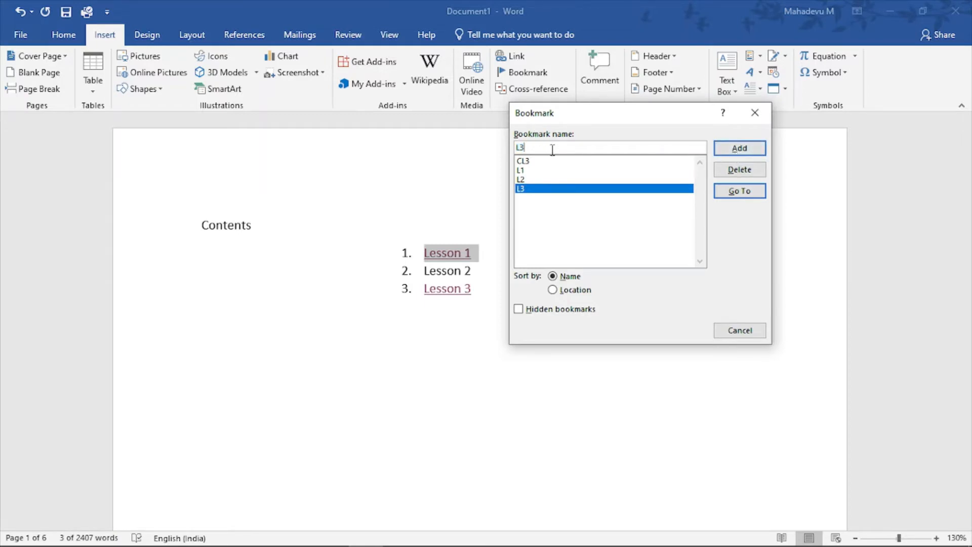
click(724, 148)
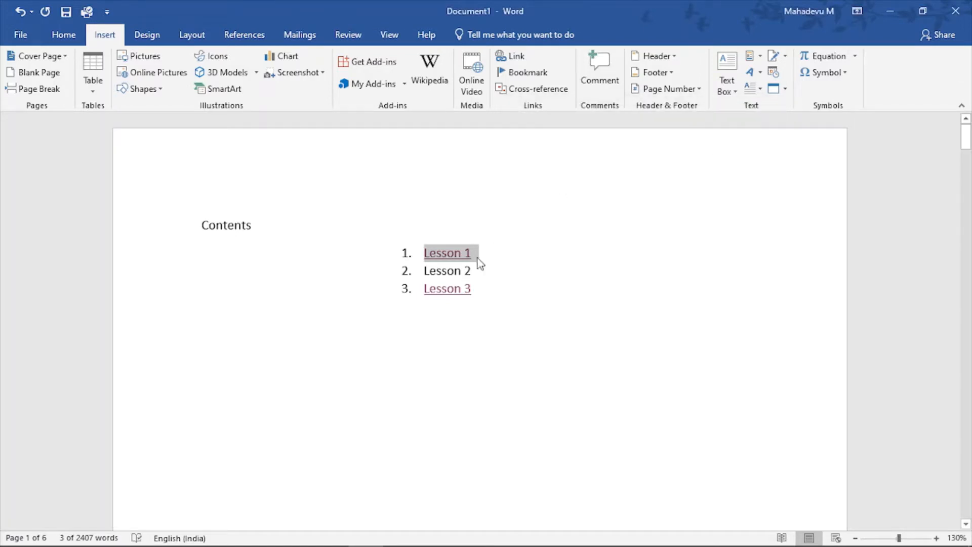
Add a bookmark named CL1 to the Lesson 1 entry in the contents list
drag(476, 254, 423, 252)
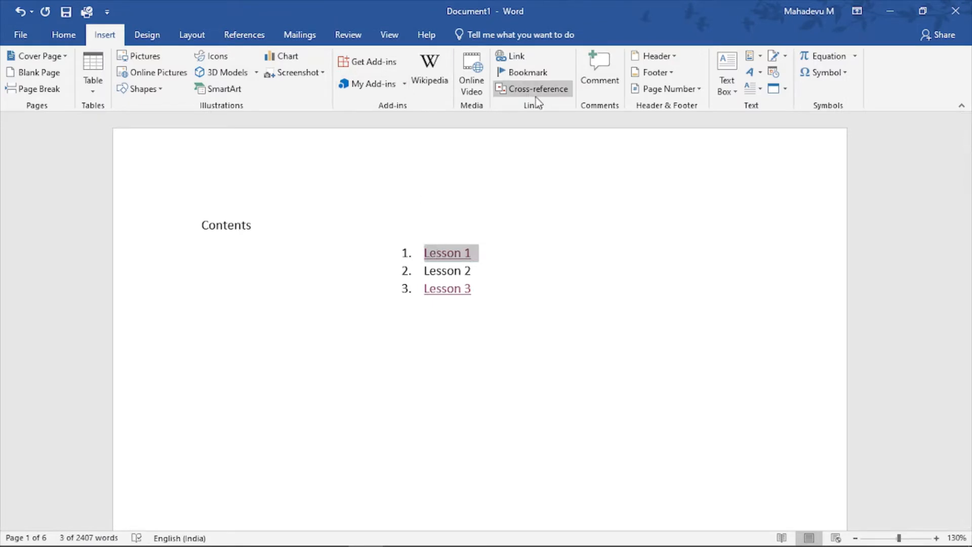
click(526, 71)
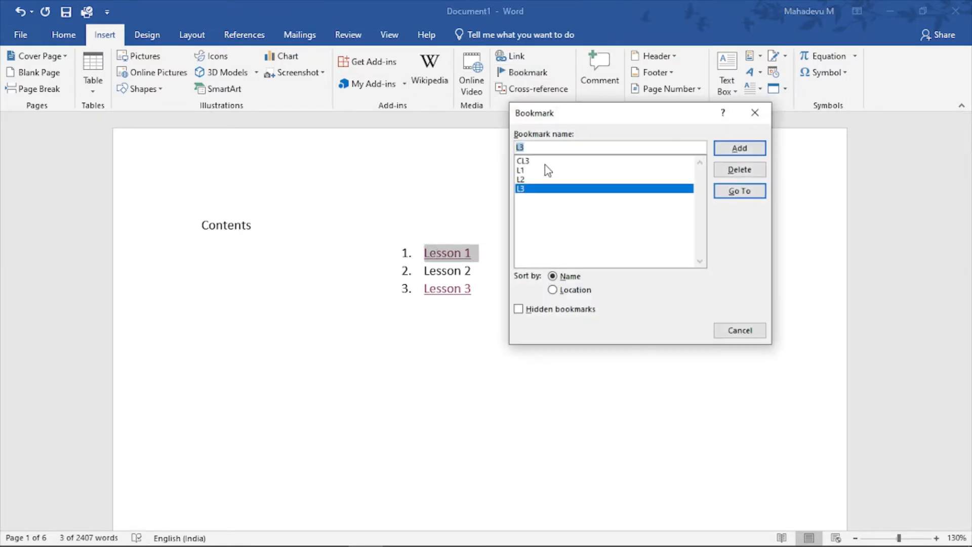
click(540, 148)
drag(540, 148, 500, 148)
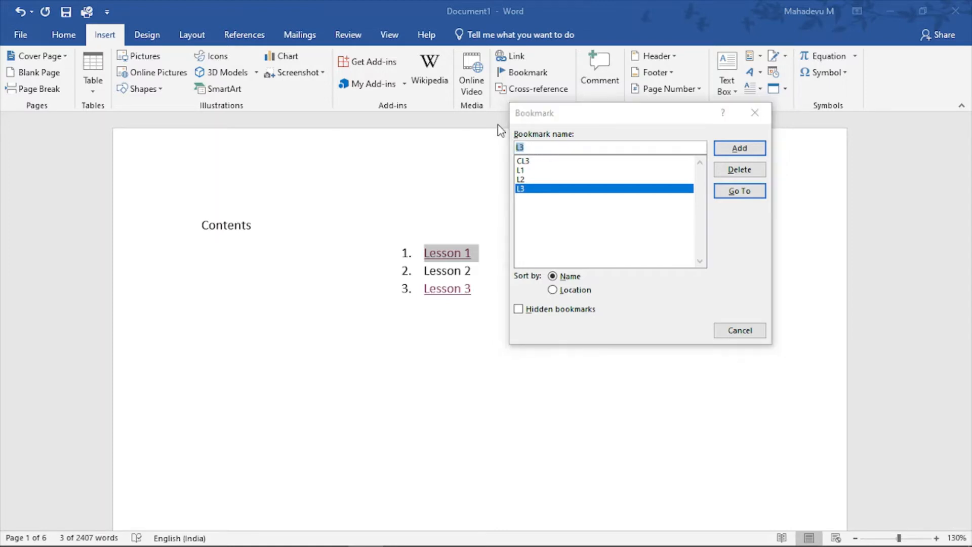
text(CL)
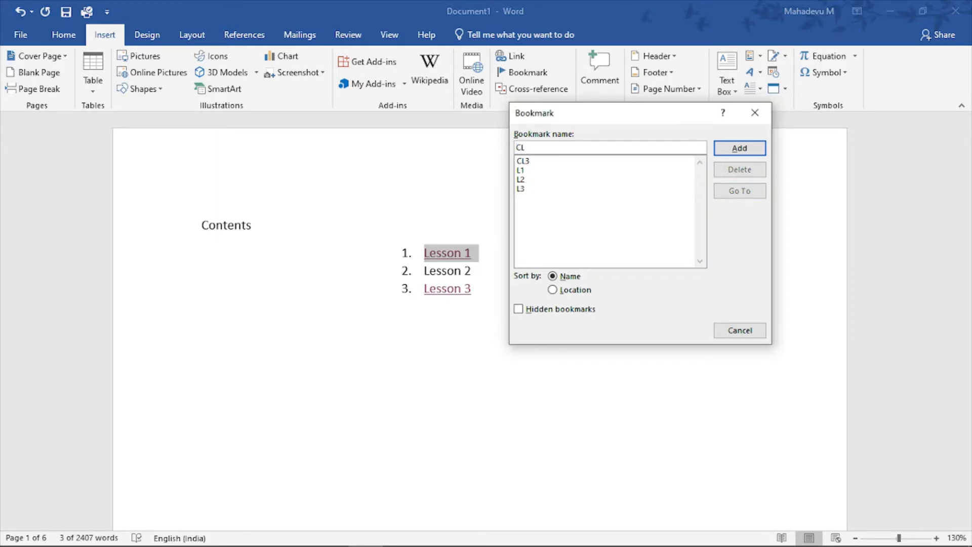
text(3)
click(735, 147)
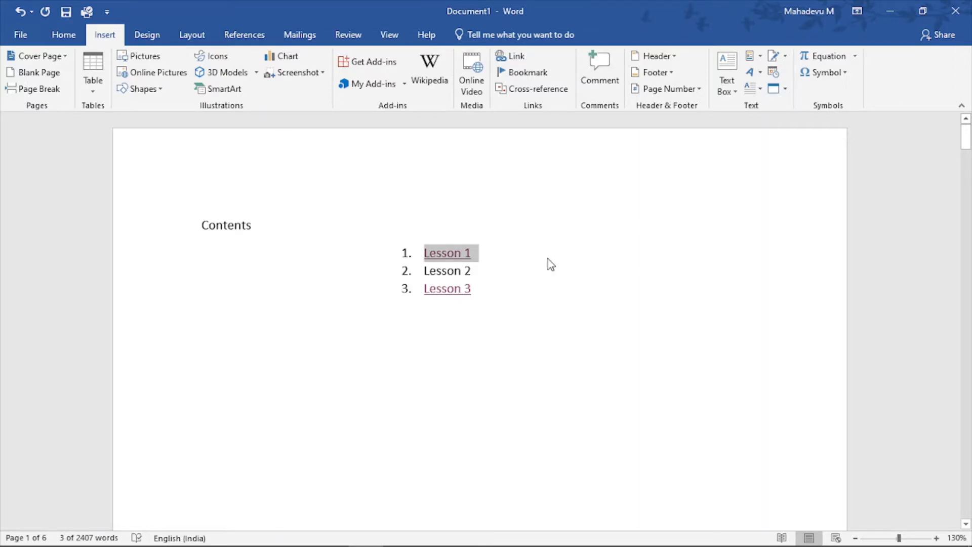
Link the Lesson 1 heading on page 2 to the bookmark CL1 and follow that link back to the contents
ctrl+click(445, 252)
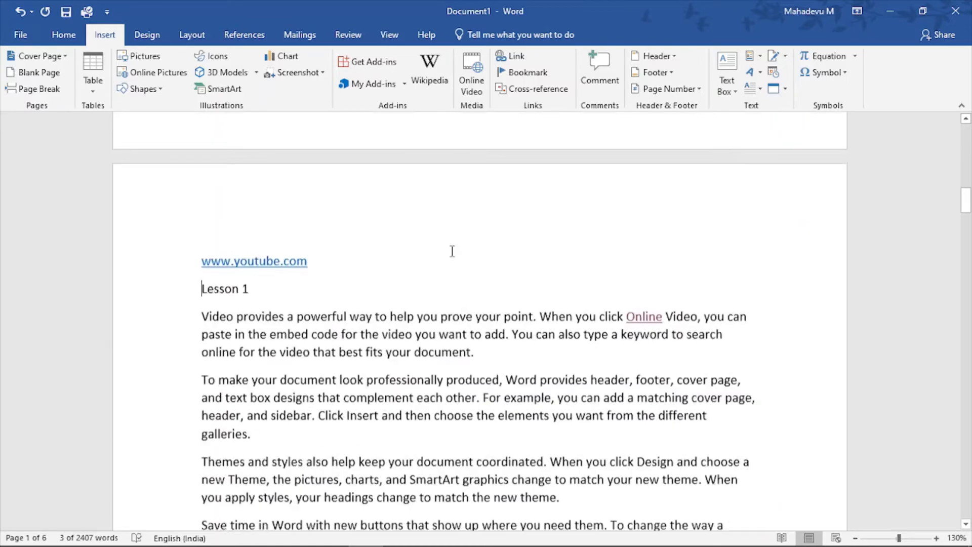
scroll(452, 252, down, 2)
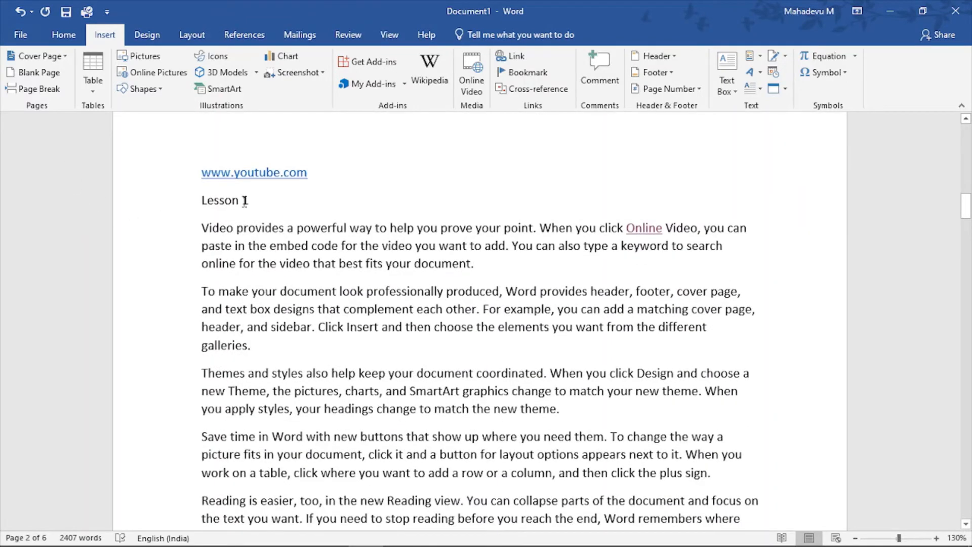
drag(252, 199, 211, 204)
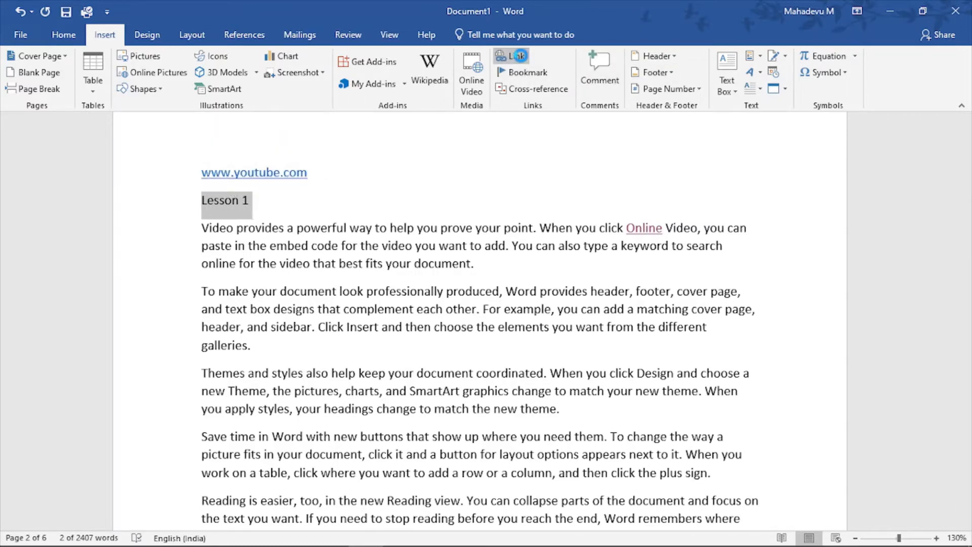
click(521, 56)
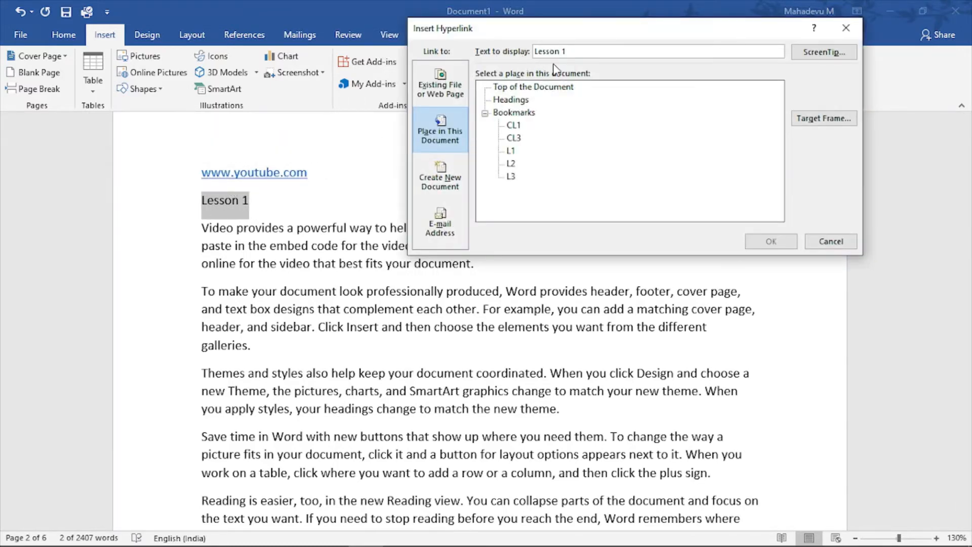
click(514, 125)
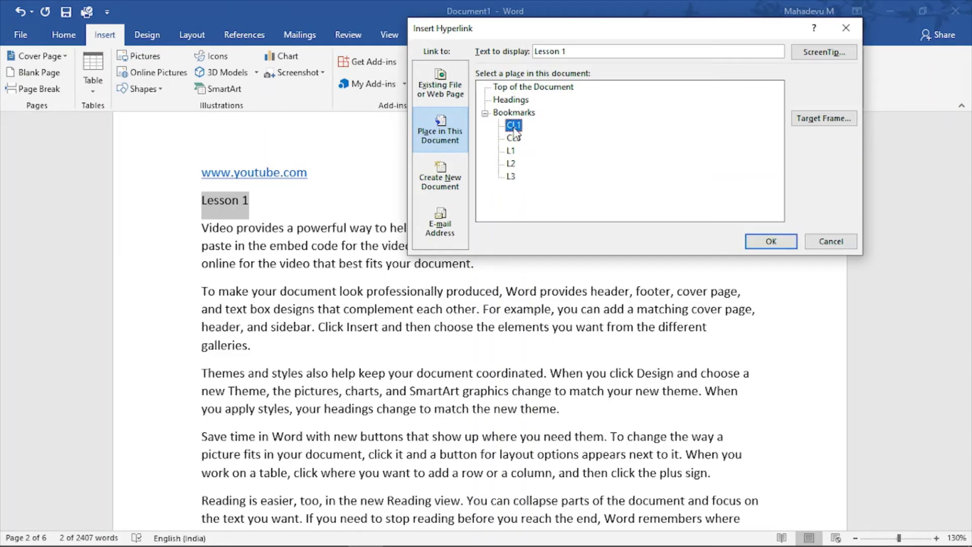
click(761, 242)
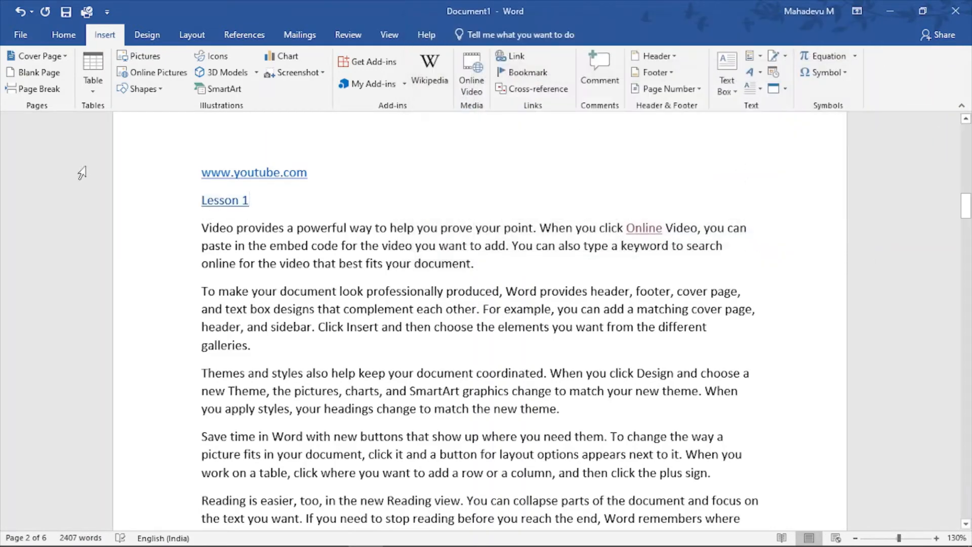
triple_click(223, 207)
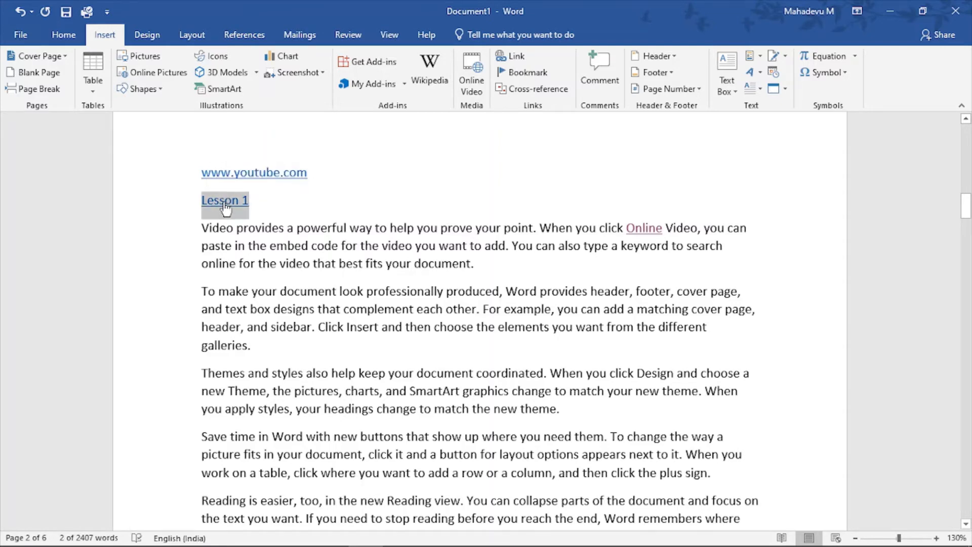
ctrl+click(224, 205)
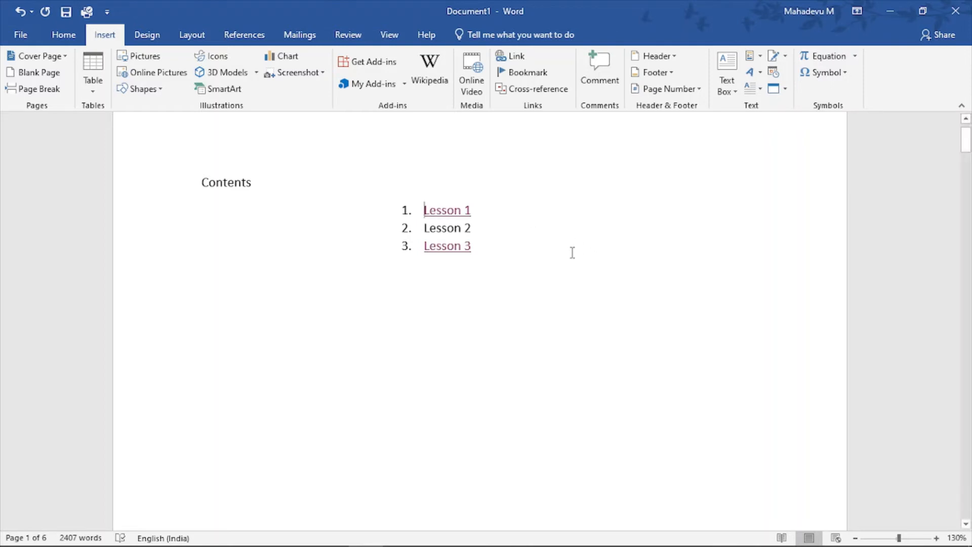
Link the Lesson 2 entry in the contents list to the bookmark L2 in this document
triple_click(471, 227)
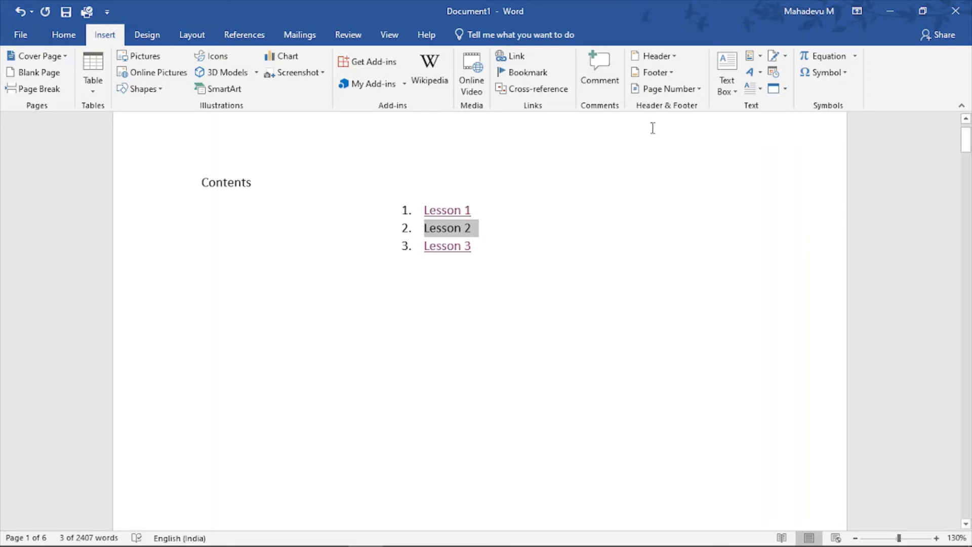
click(519, 54)
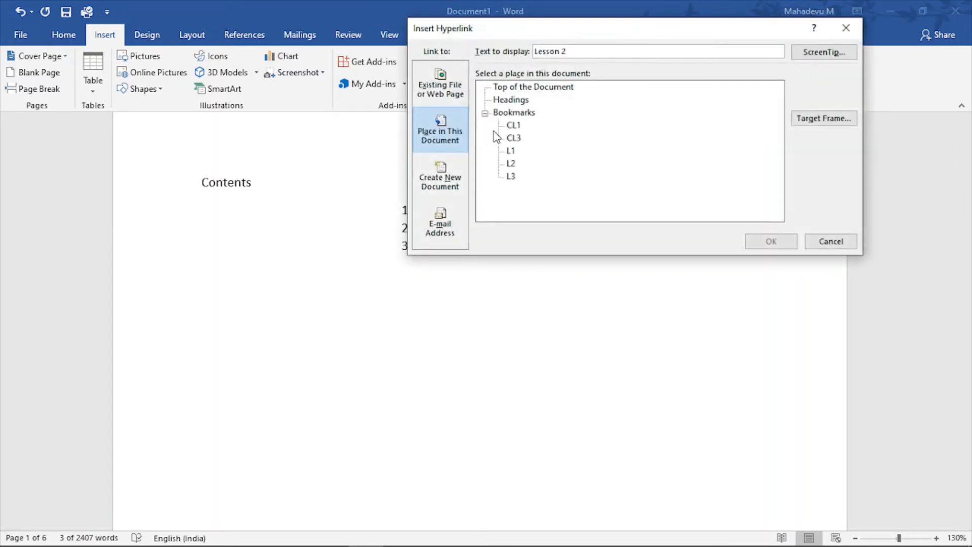
click(510, 164)
click(771, 241)
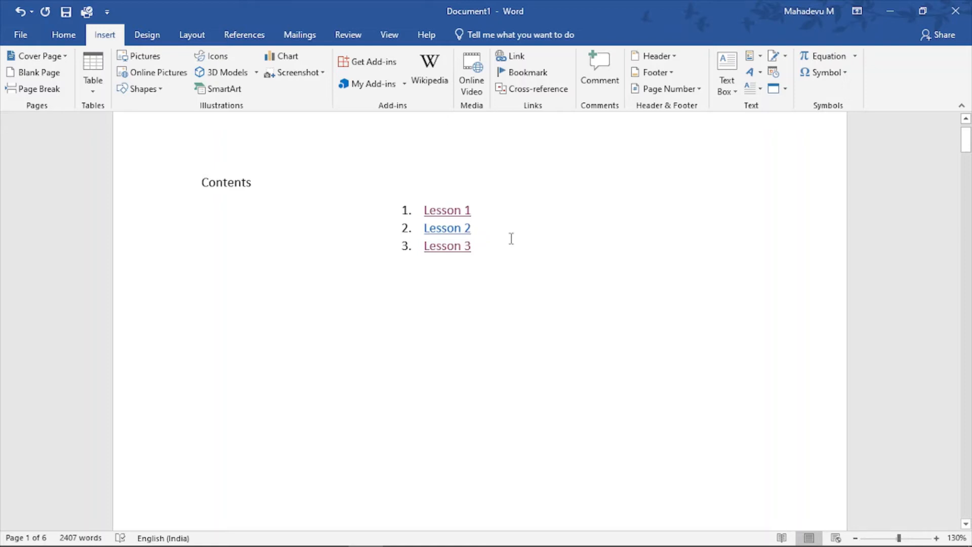
Follow the Lesson 2 link in the contents list to check its target, and return to the contents page
click(461, 233)
ctrl+click(452, 229)
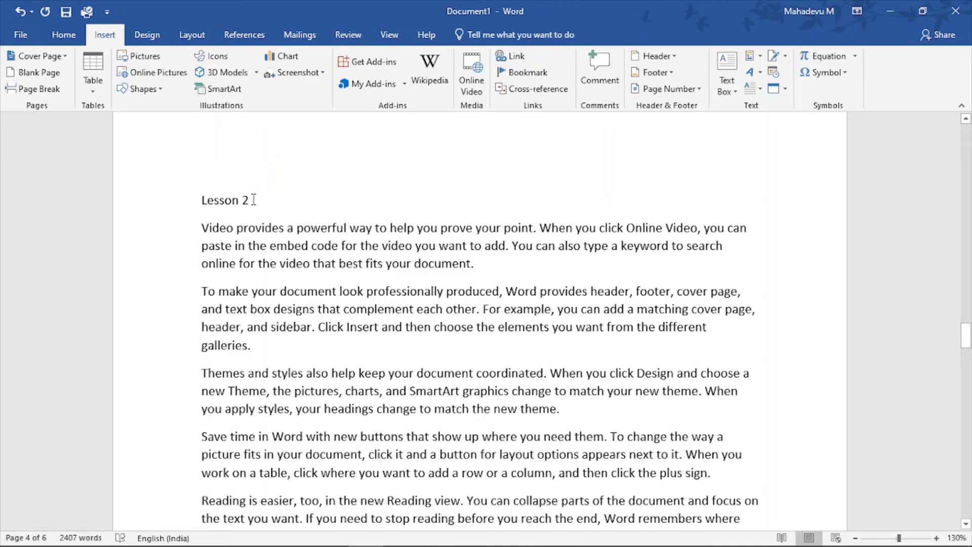
scroll(370, 242, up, 15)
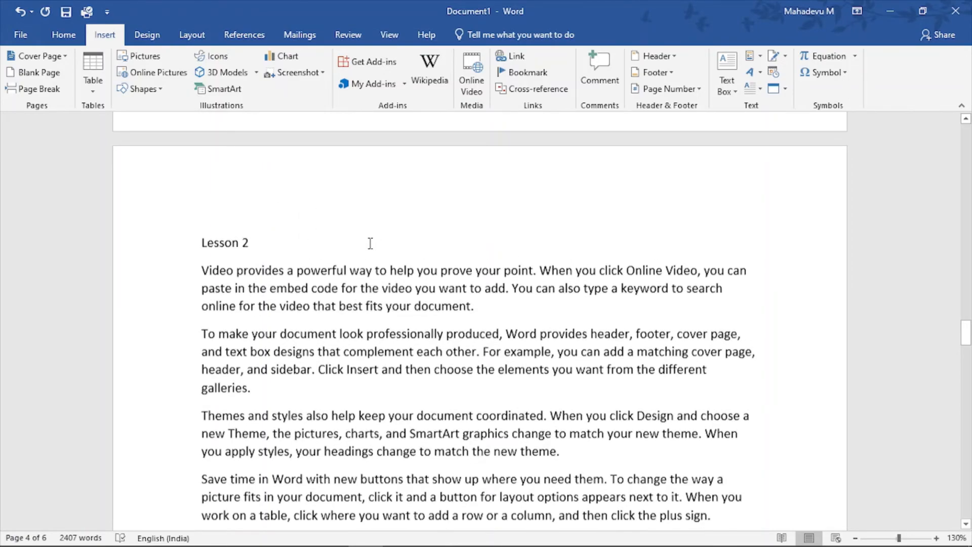
scroll(374, 278, up, 15)
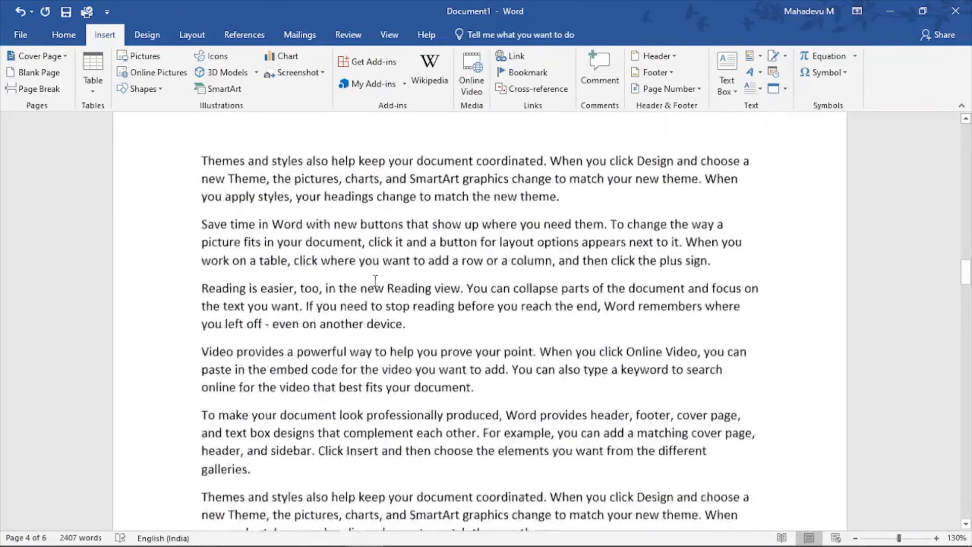
scroll(375, 278, up, 10)
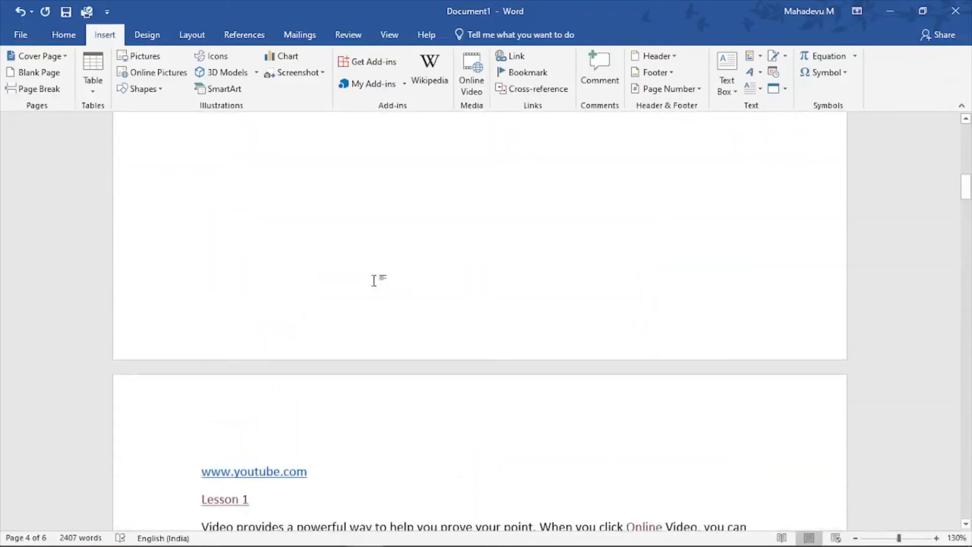
scroll(366, 217, up, 5)
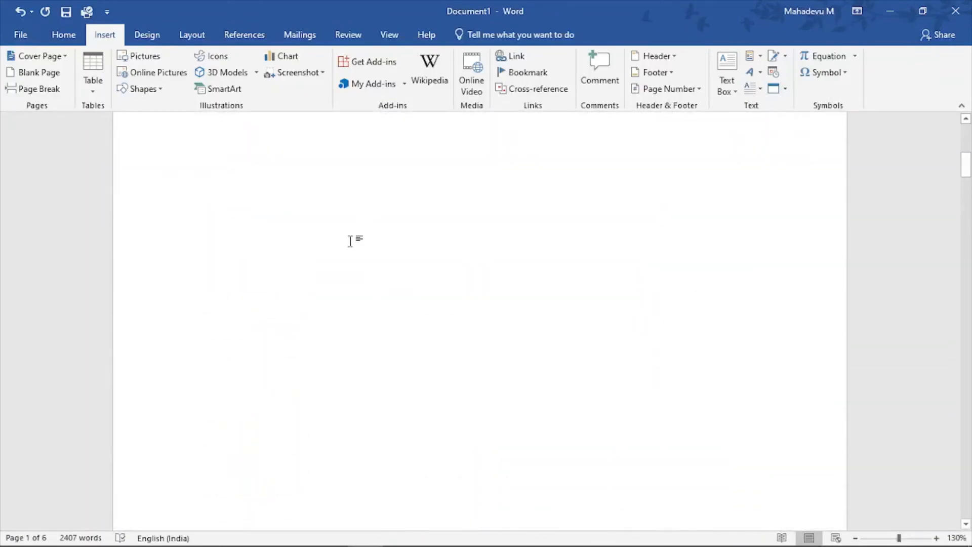
scroll(416, 278, up, 1)
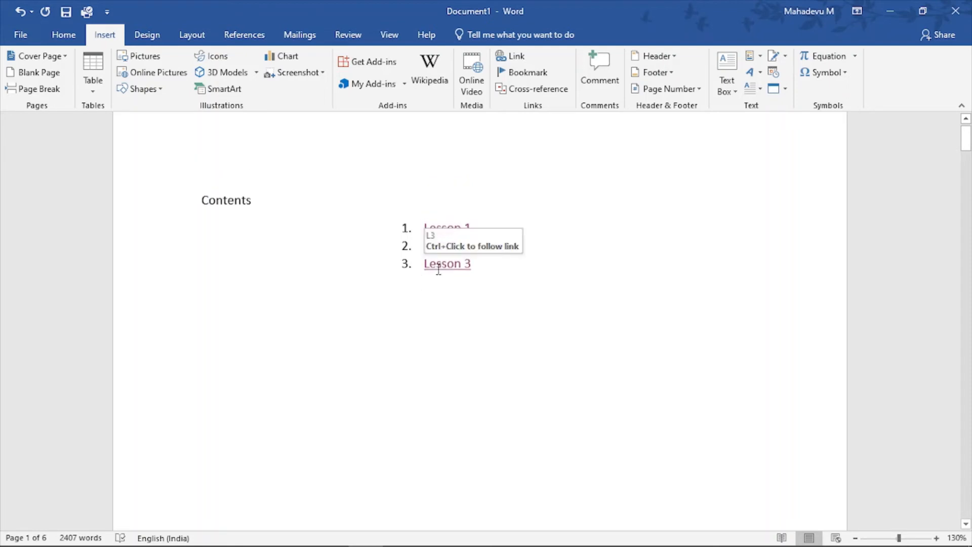
Add a bookmark named CL2 to the Lesson 2 entry in the contents list
drag(472, 247, 425, 247)
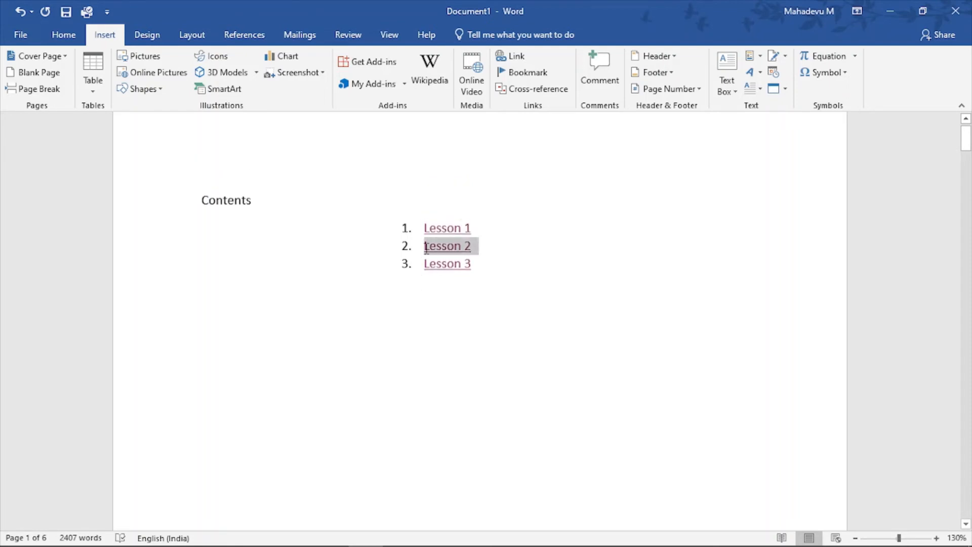
click(516, 75)
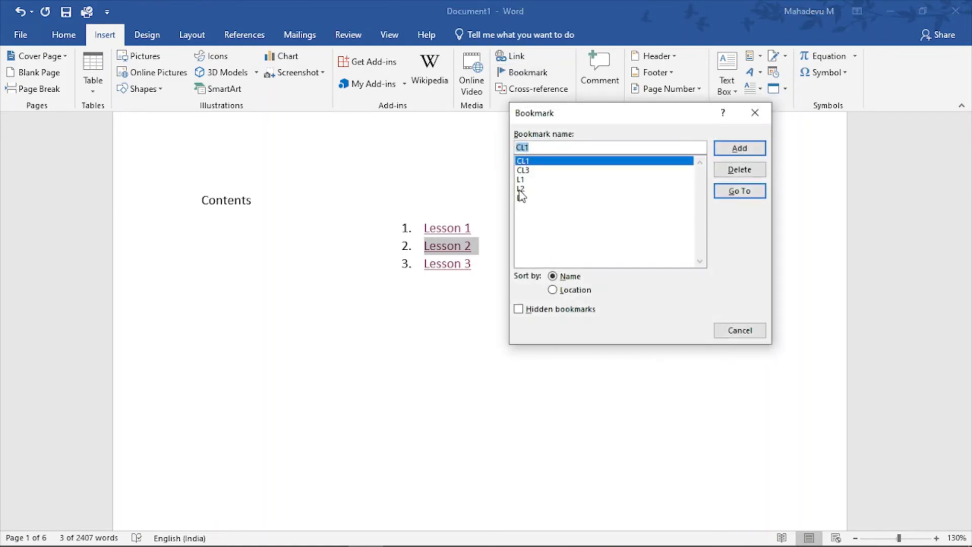
click(529, 147)
key(BackSpace)
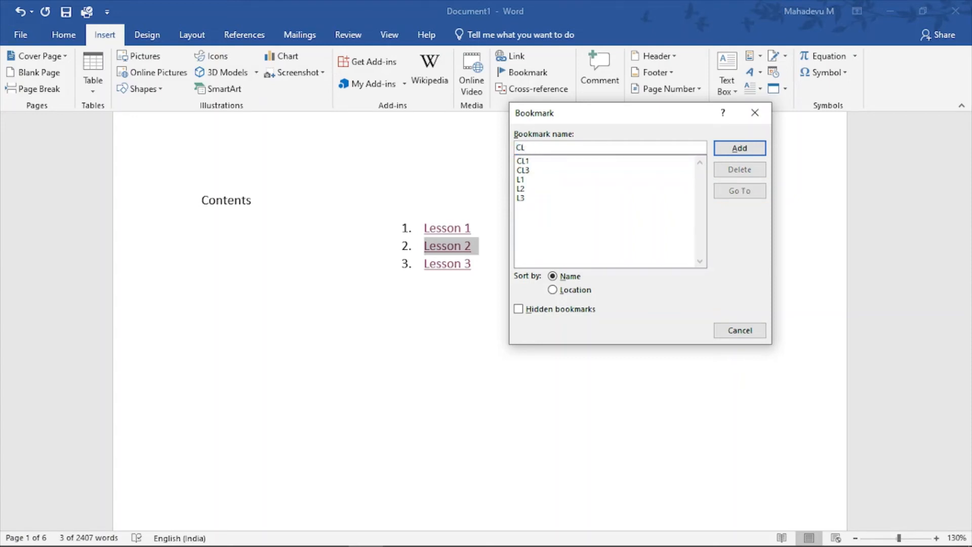
text(2)
click(749, 148)
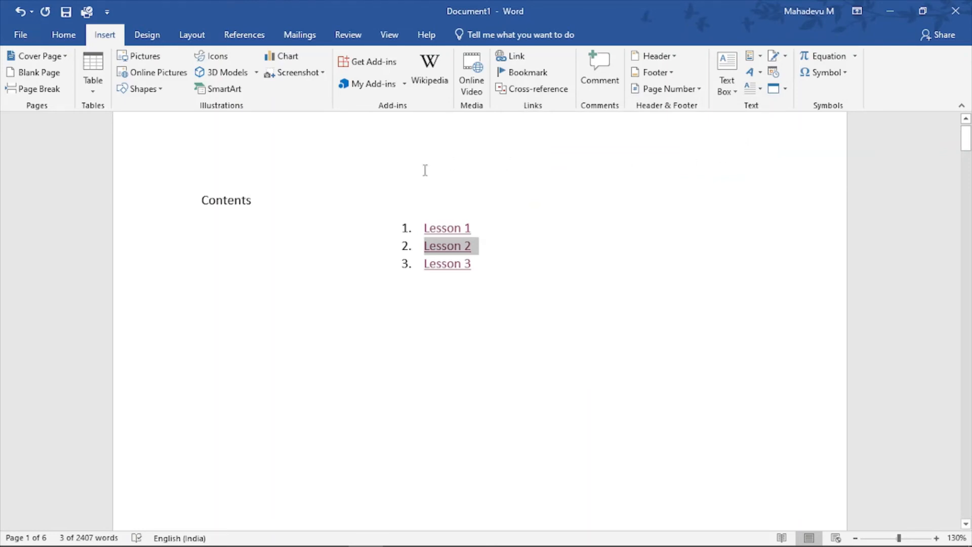
Link the Lesson 2 heading on page 4 to the bookmark CL2 and follow that link back to the contents
ctrl+click(450, 243)
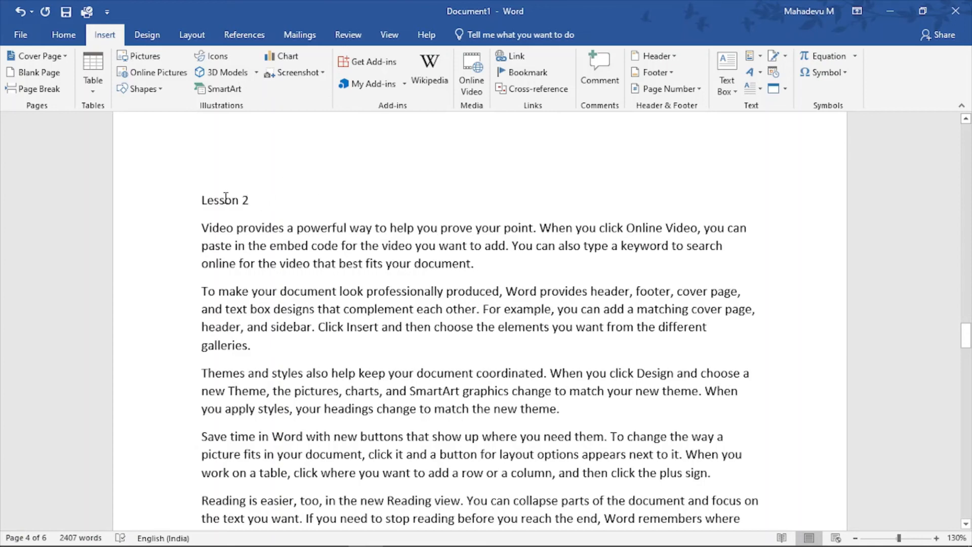
drag(252, 200, 177, 205)
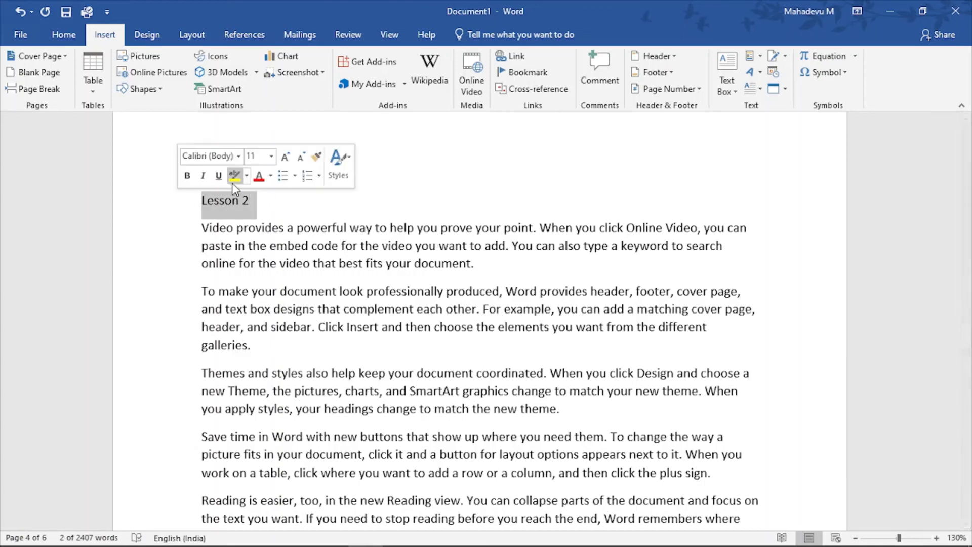
click(509, 58)
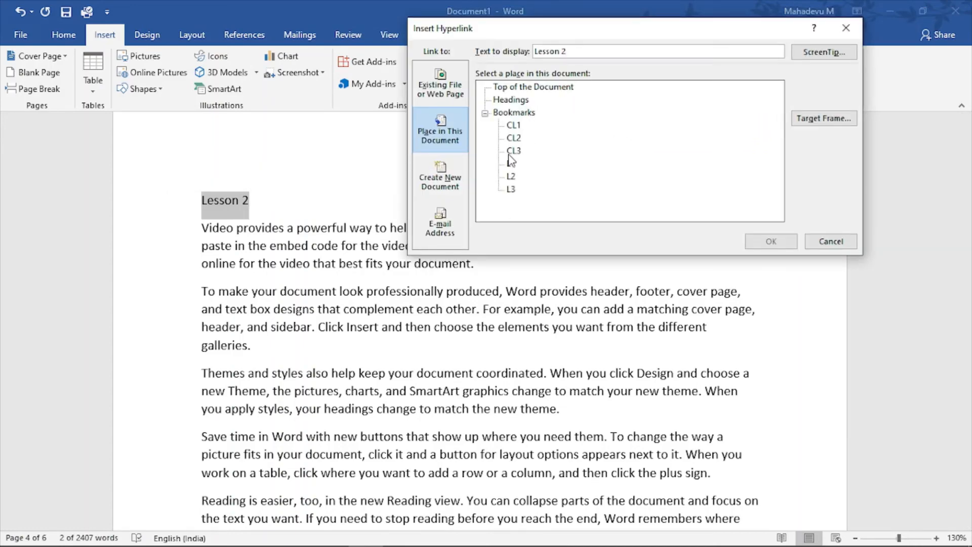
click(510, 176)
click(517, 140)
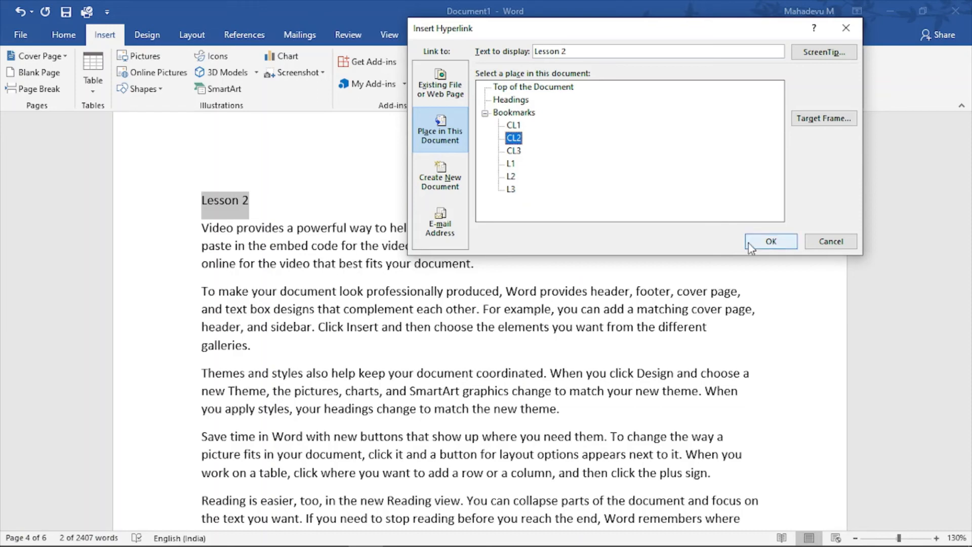
click(768, 242)
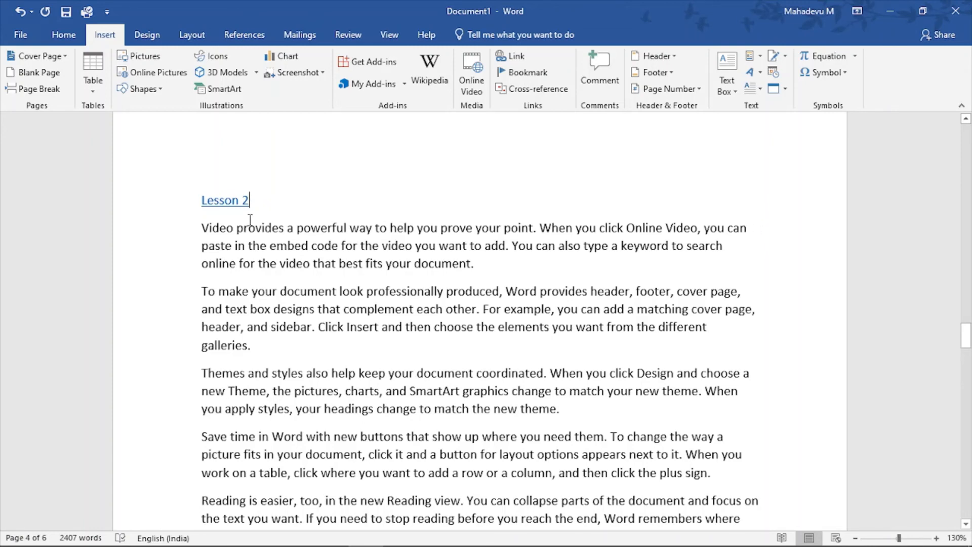
ctrl+click(234, 200)
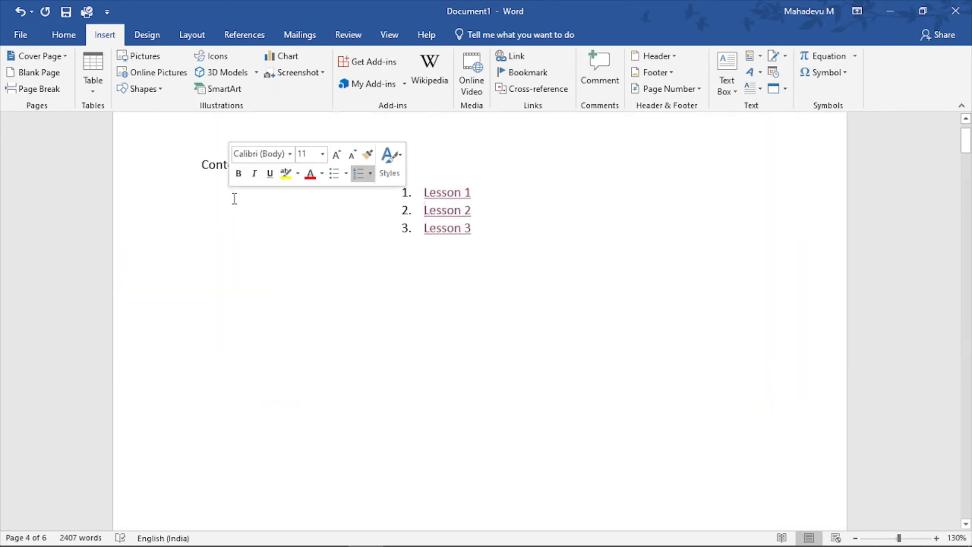